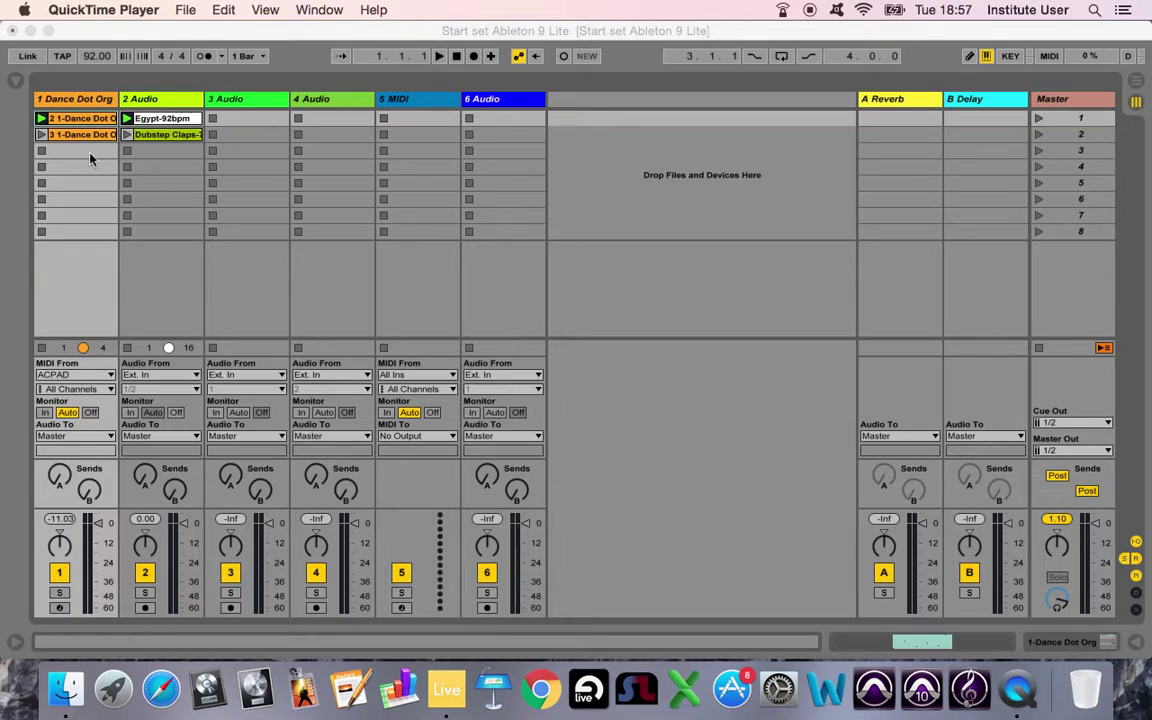
# Start playback, stop track 2's clip, launch scene 1, then stop all clips.
pyautogui.click(44, 123)
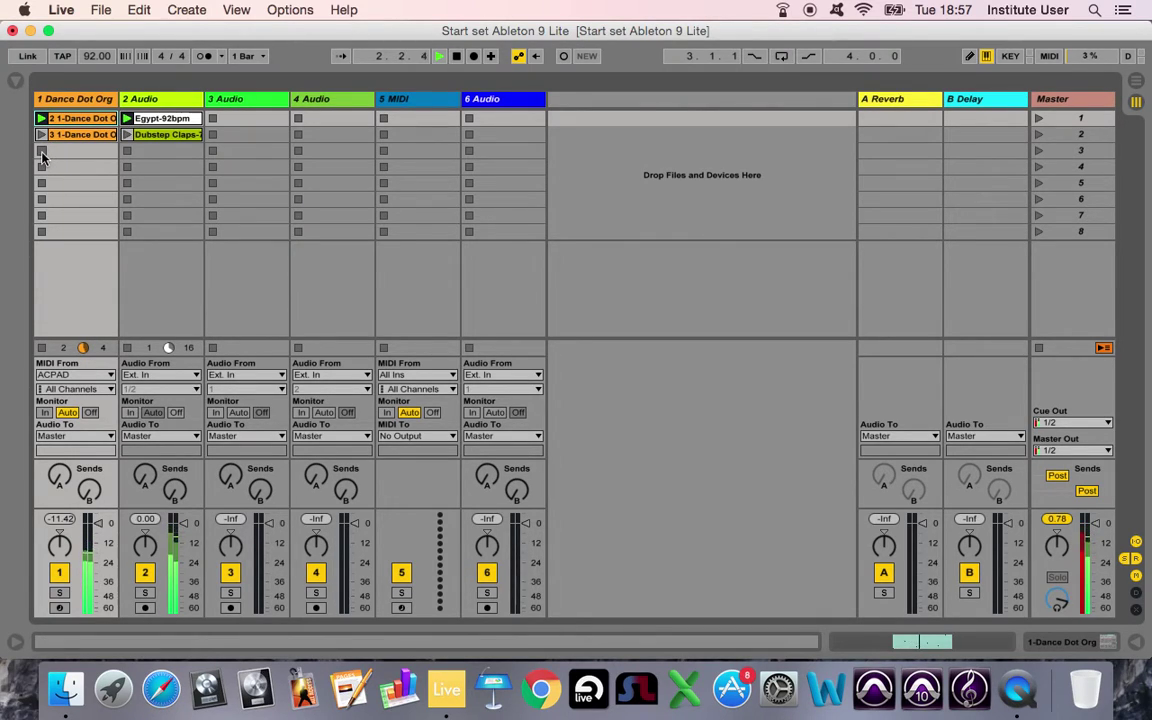
pyautogui.click(127, 151)
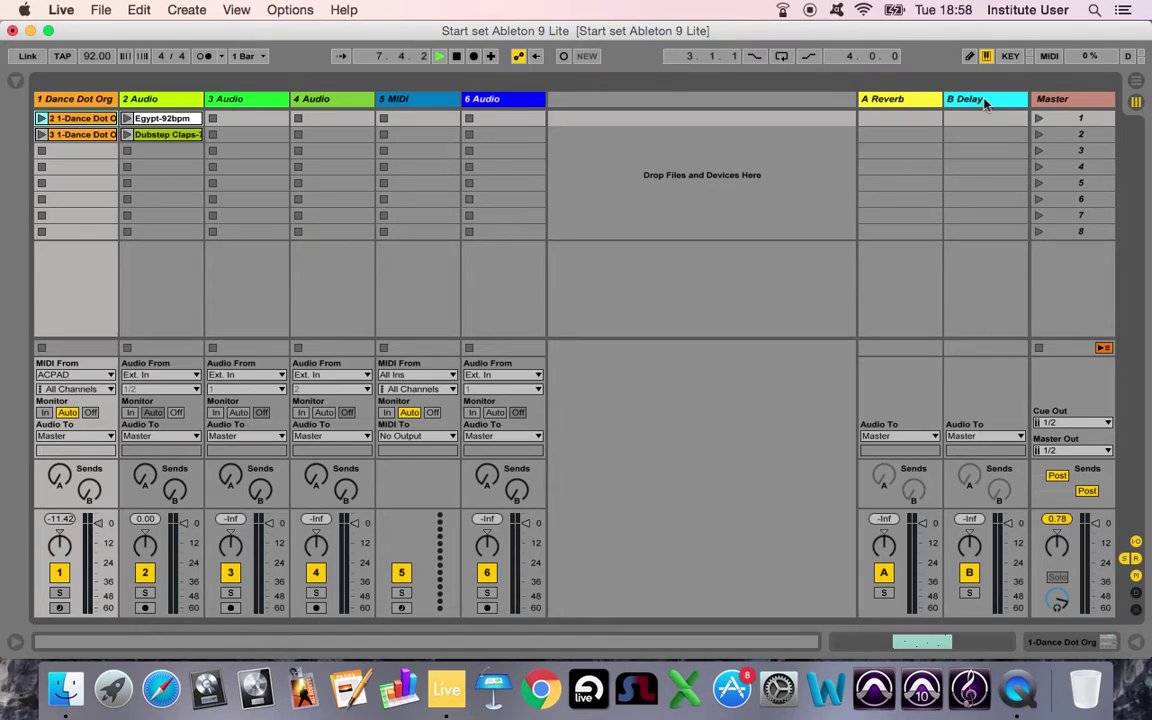
pyautogui.click(1040, 119)
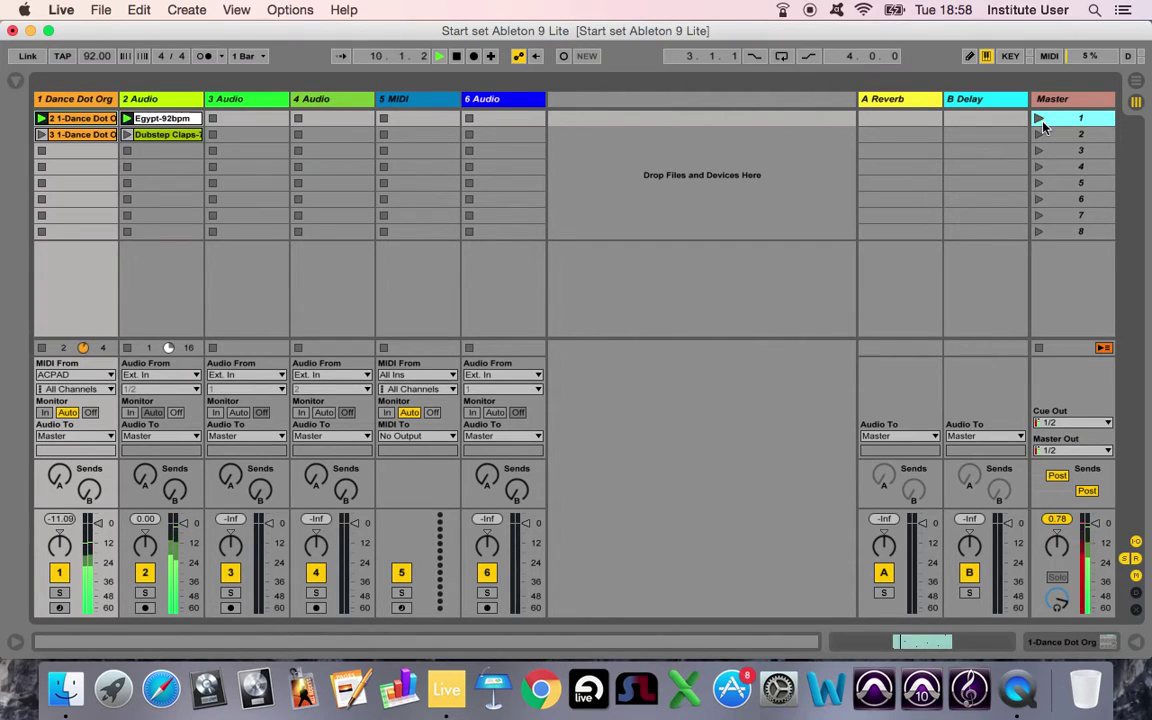
pyautogui.click(1040, 348)
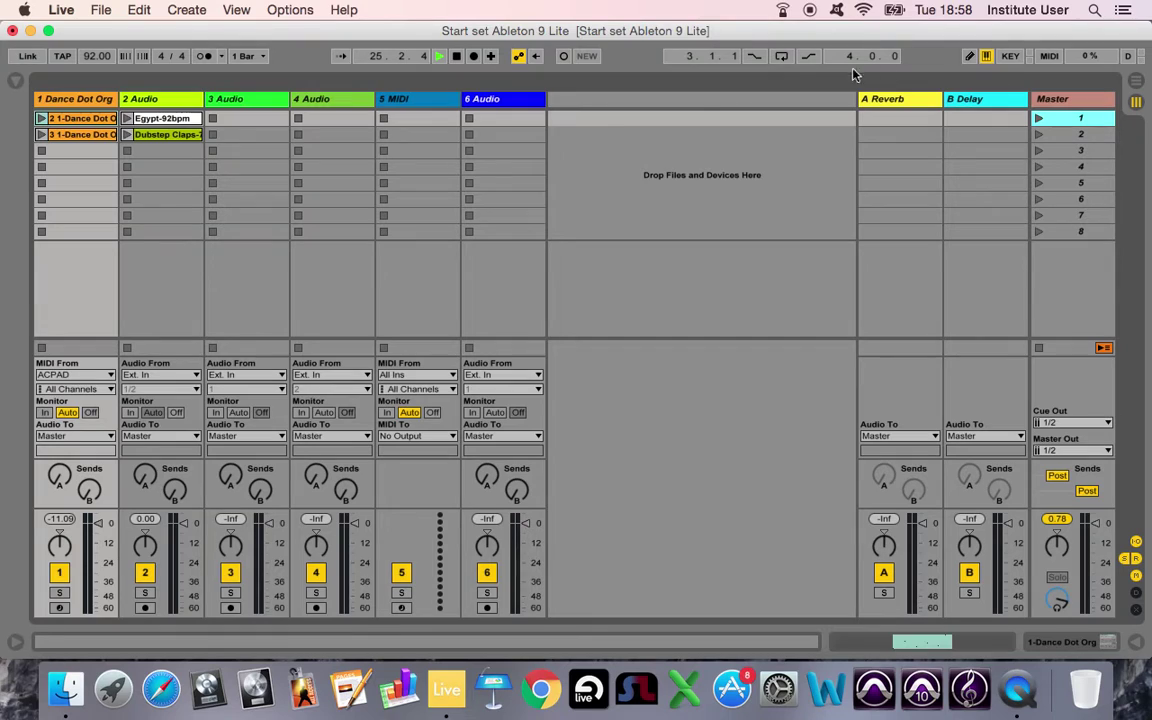
pyautogui.click(1050, 56)
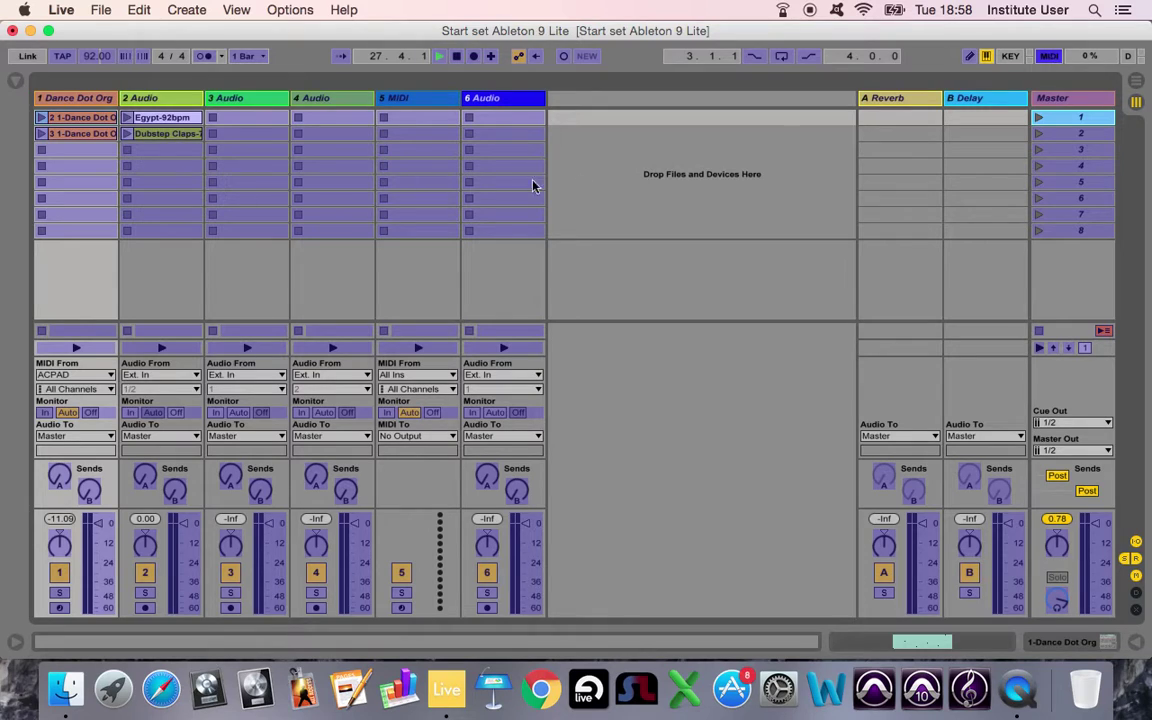
# Map CC 1 to track 1's first clip slot from the MIDI Mappings list, then exit mapping.
pyautogui.click(17, 84)
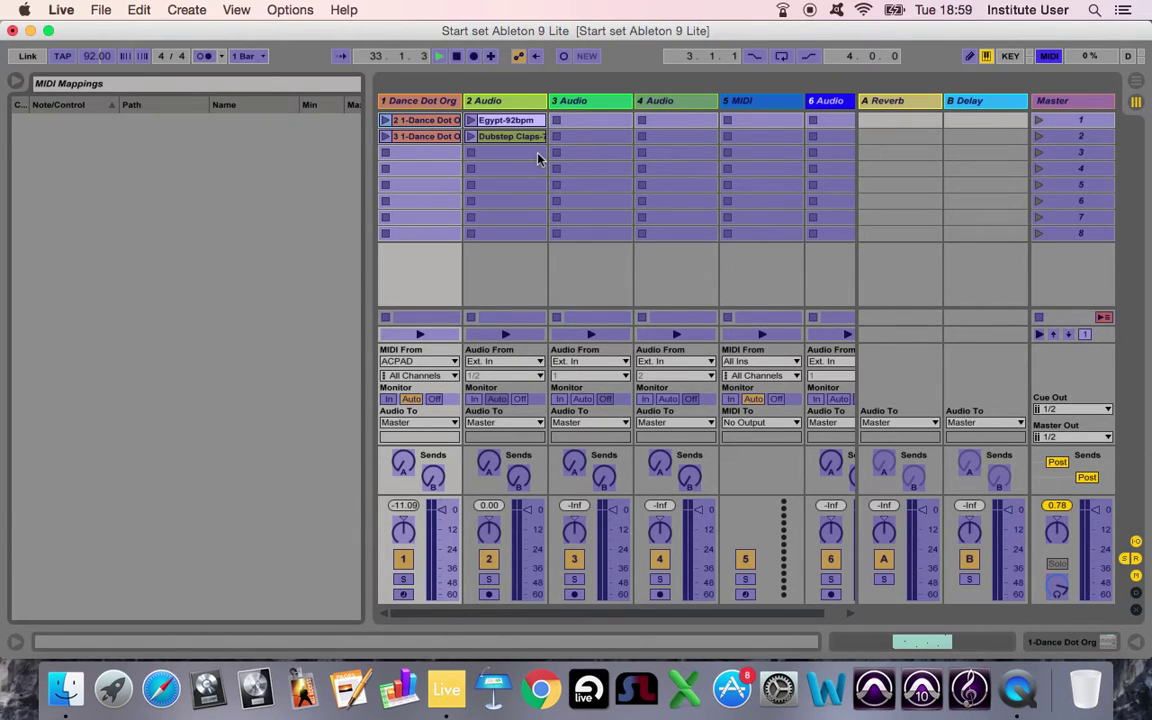
pyautogui.click(410, 121)
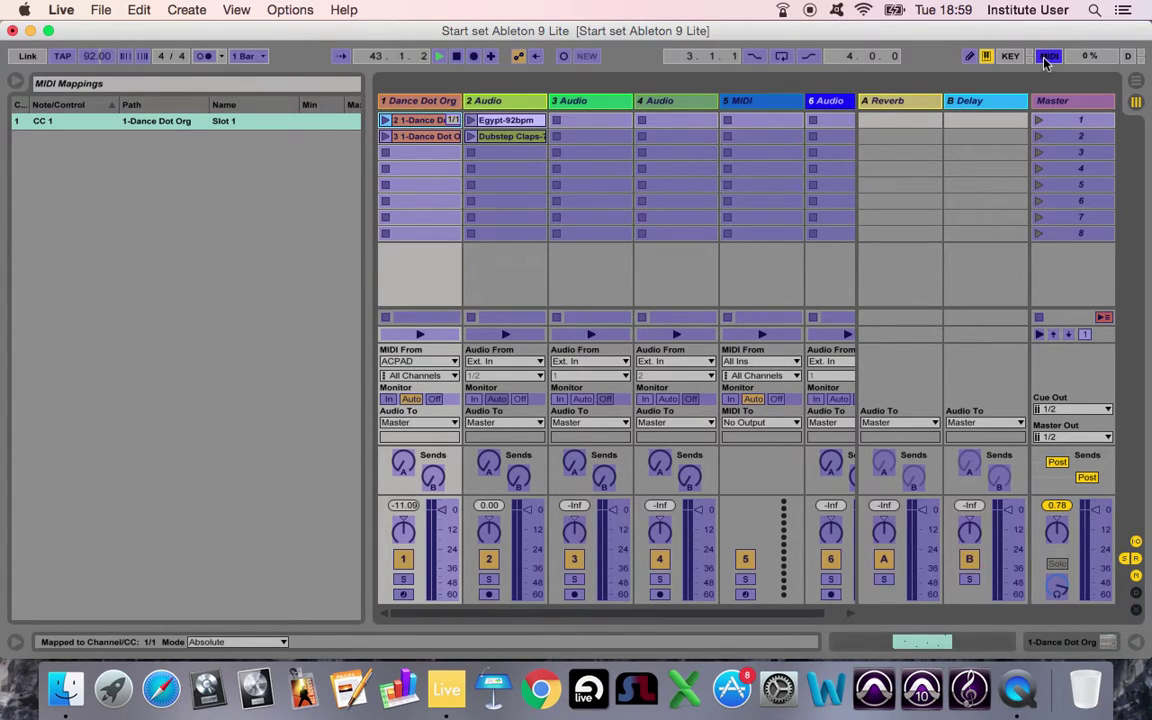
pyautogui.click(1048, 56)
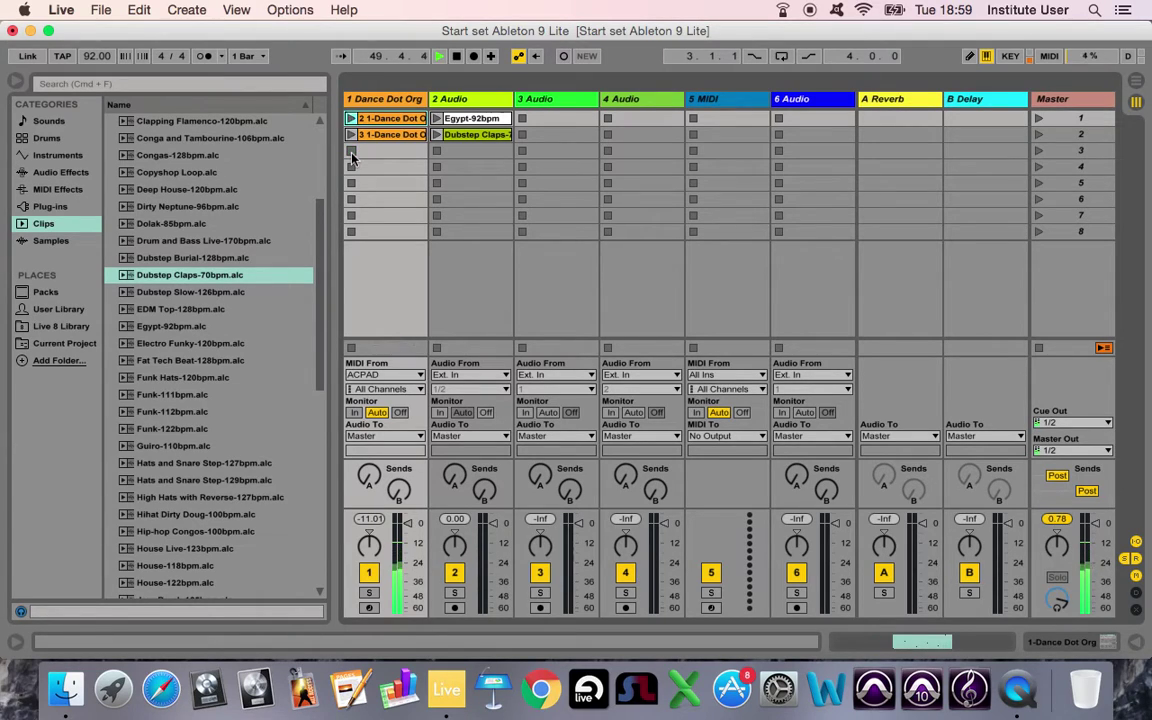
pyautogui.click(351, 151)
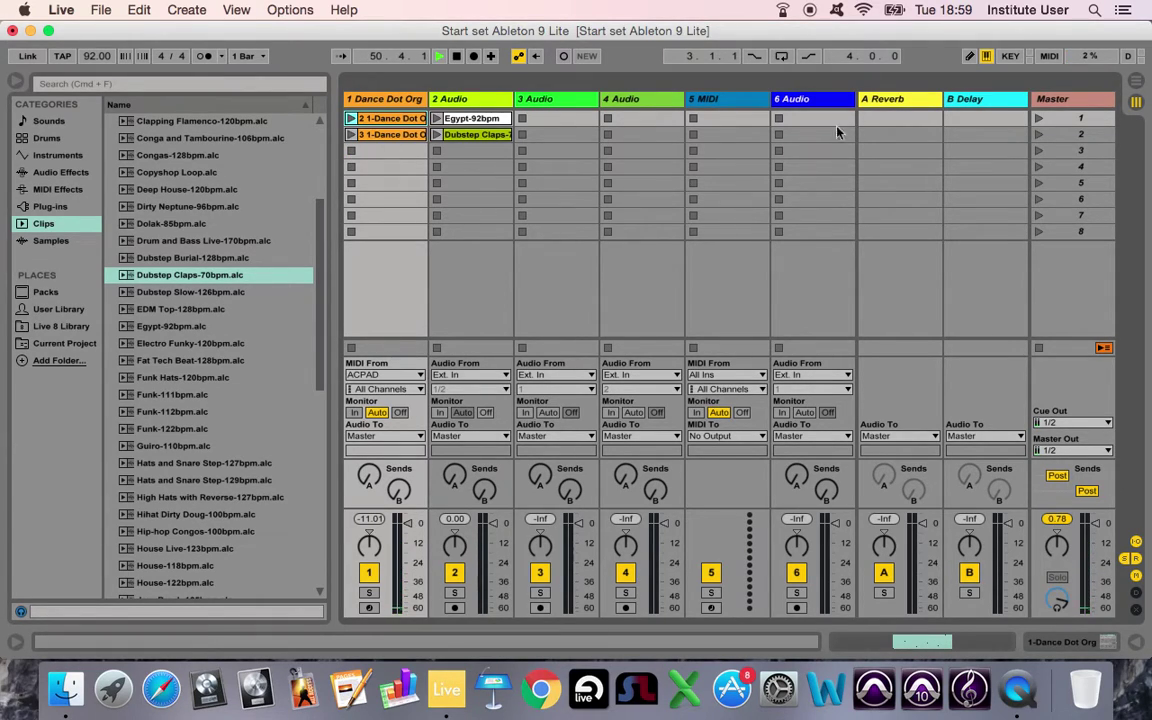
pyautogui.click(1050, 56)
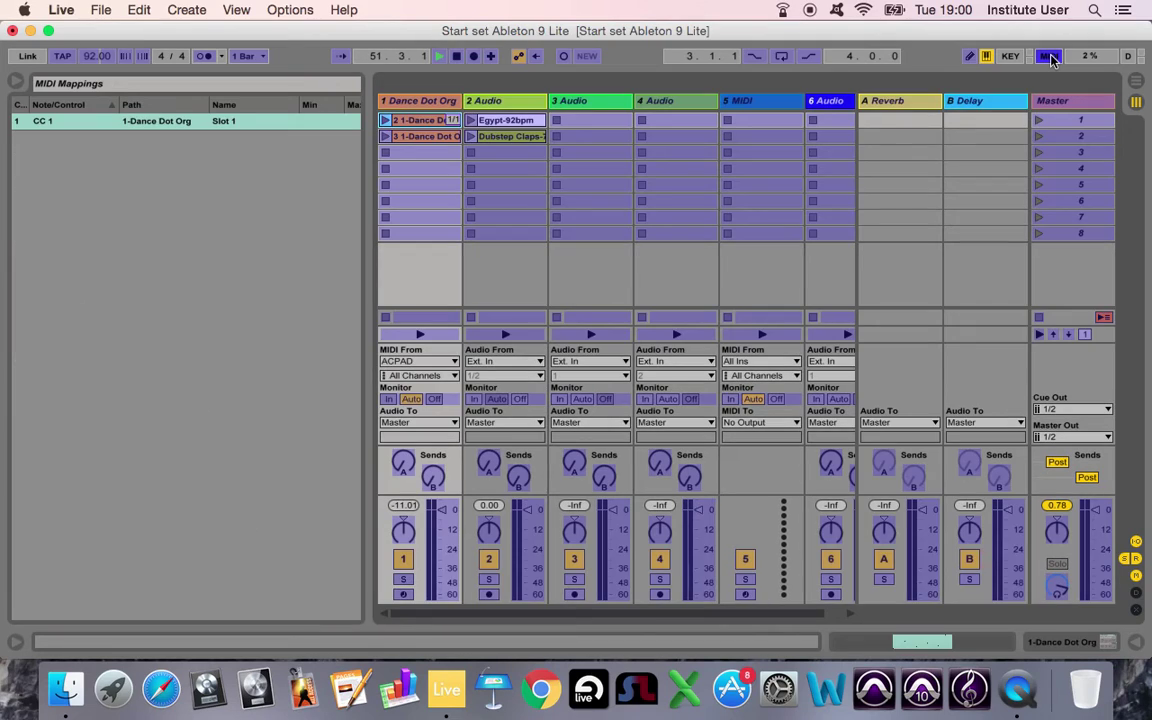
# Map the Egypt-92bpm slot to CC 2, review the new entry, and exit mapping.
pyautogui.click(505, 120)
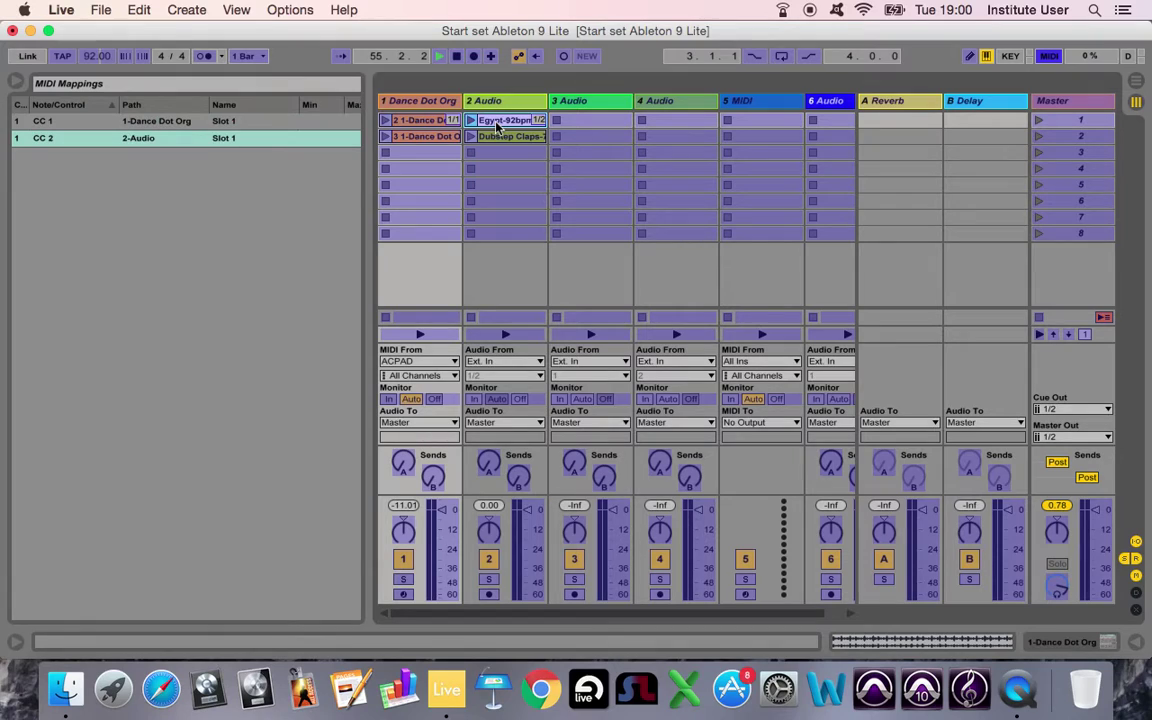
pyautogui.click(140, 138)
pyautogui.click(1048, 58)
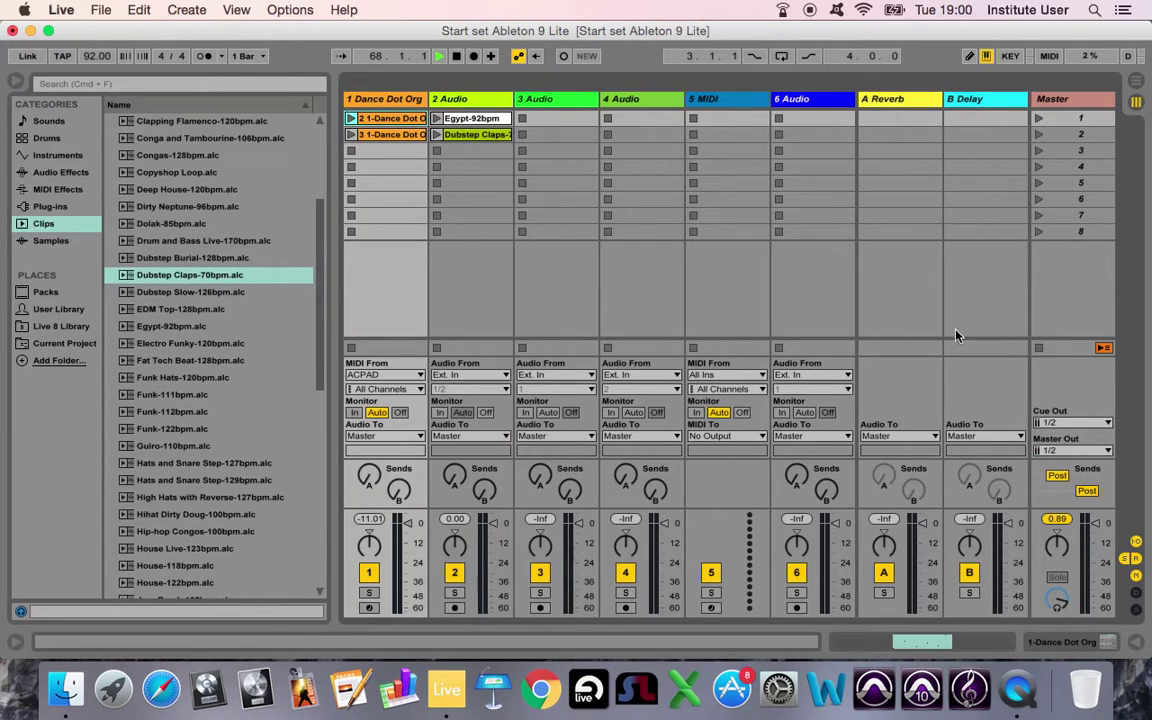
# Collapse the file browser and select Master scene 1.
pyautogui.click(15, 84)
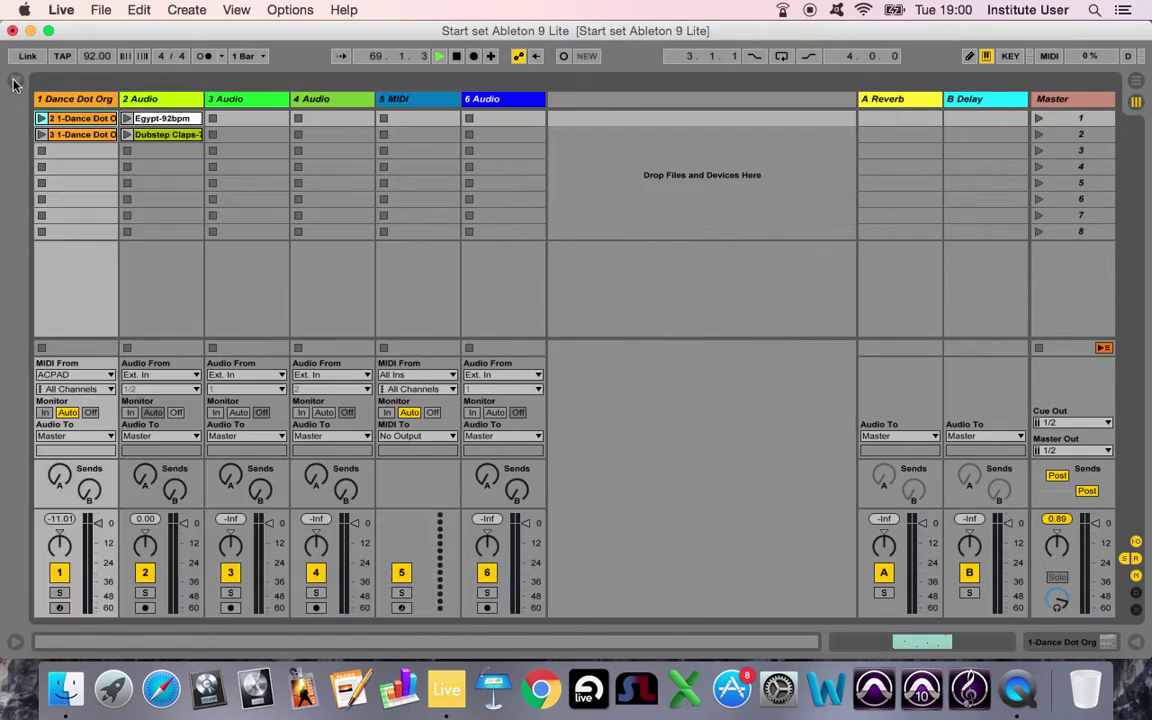
pyautogui.click(1041, 120)
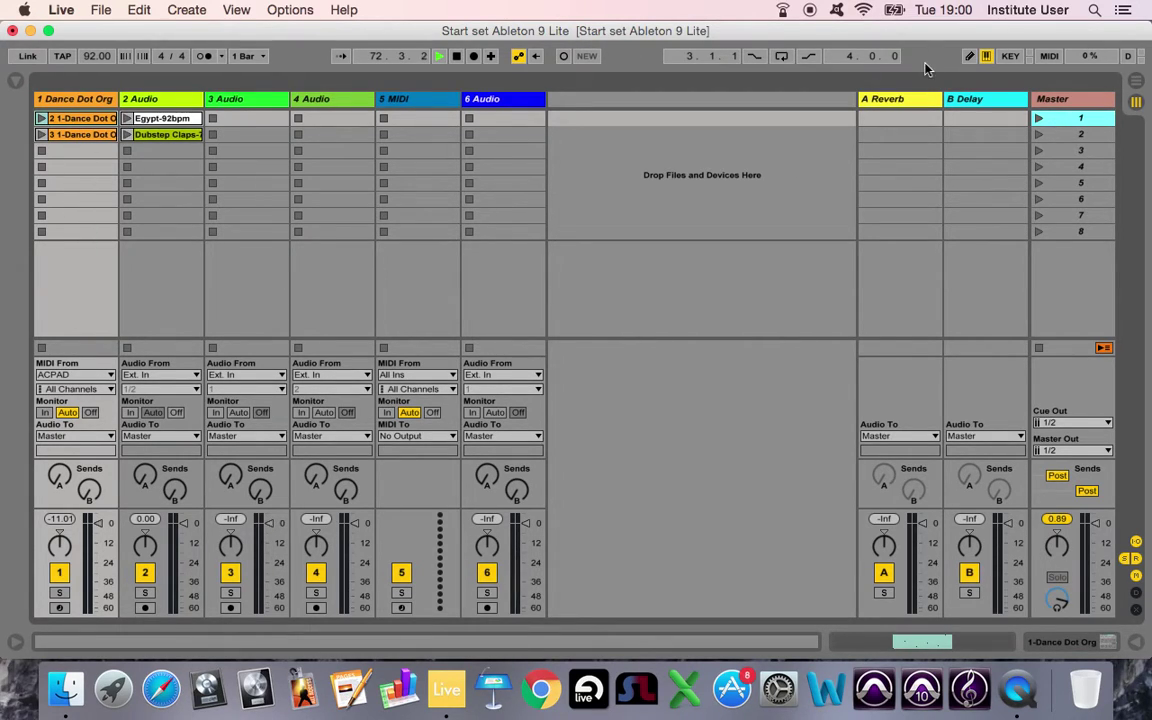
# In MIDI Map mode, map scene 1 to CC 3 and scene 2 to CC 4.
pyautogui.click(1049, 56)
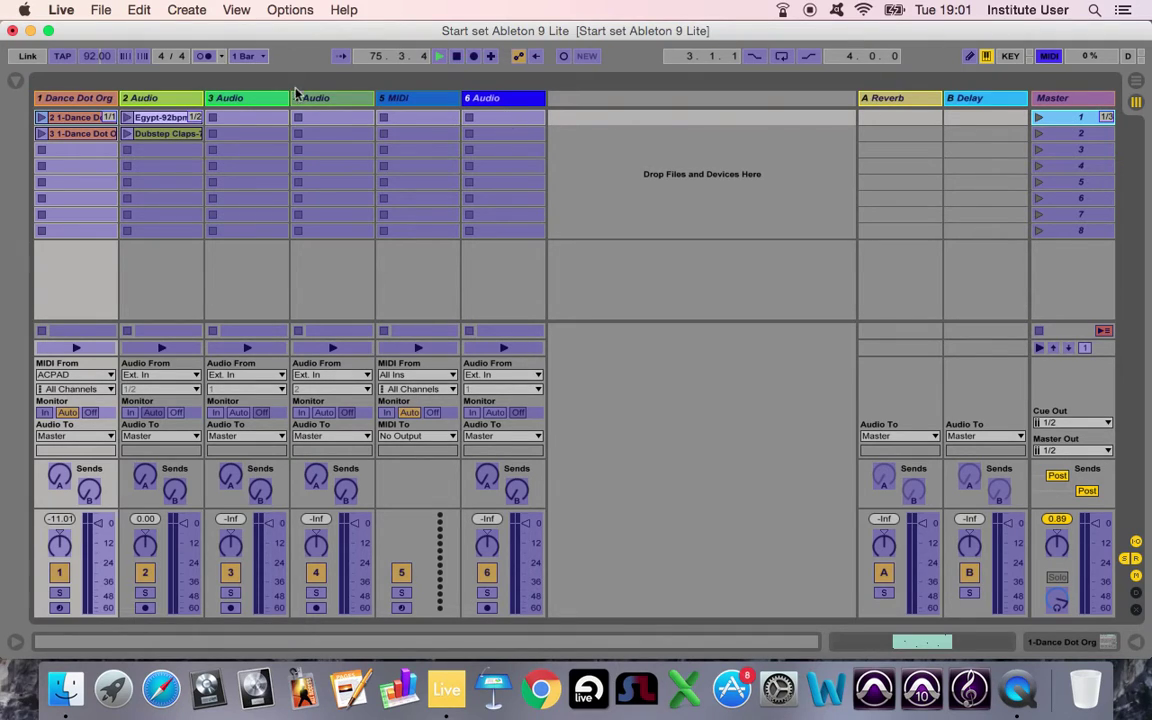
pyautogui.click(18, 82)
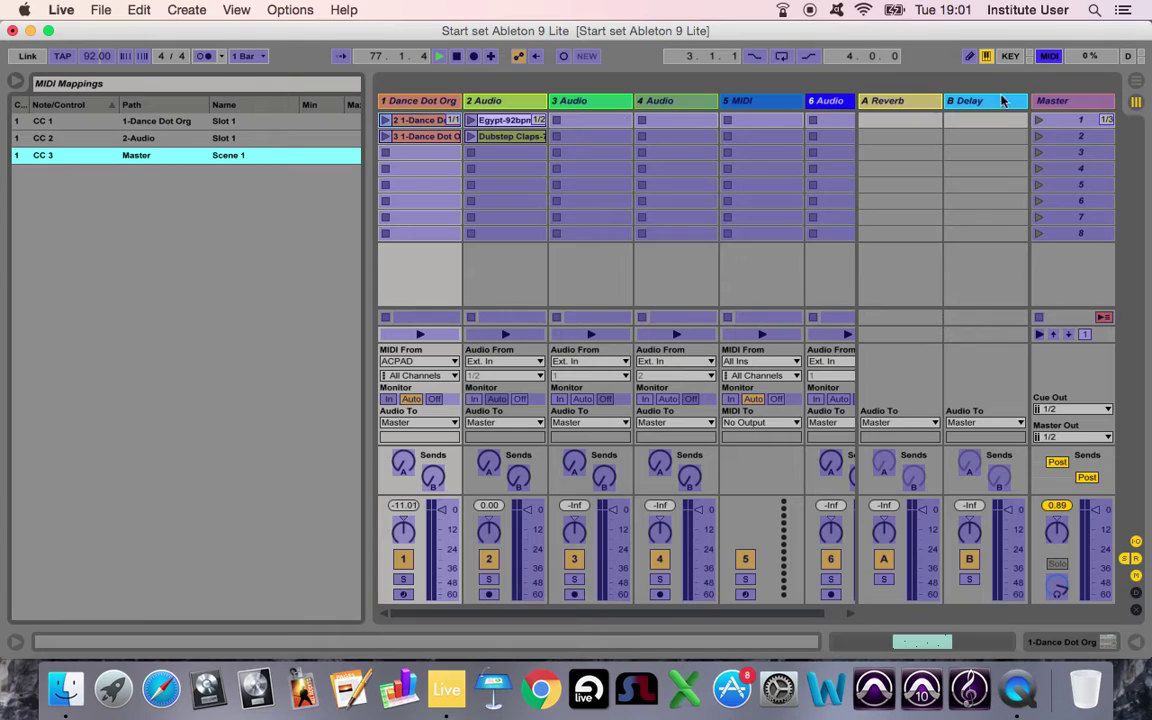
pyautogui.click(1062, 138)
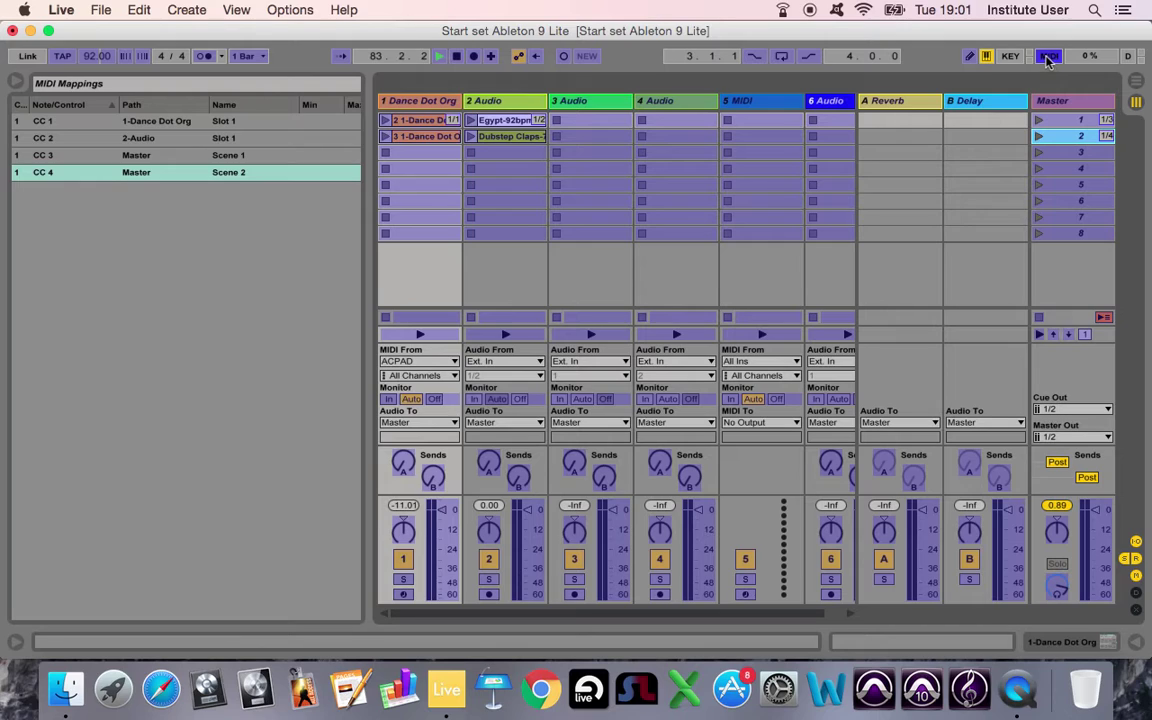
pyautogui.press('super+m')
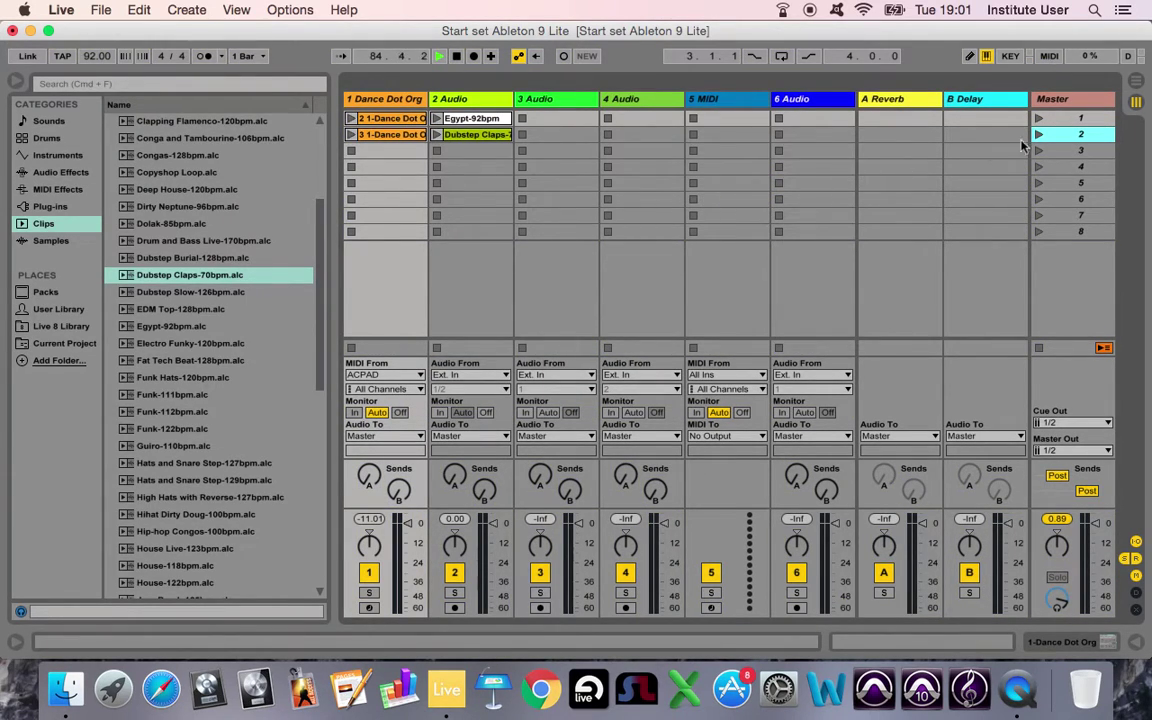
# Alternate launching scenes 1 and 2 twice, then stop the transport.
pyautogui.click(1040, 119)
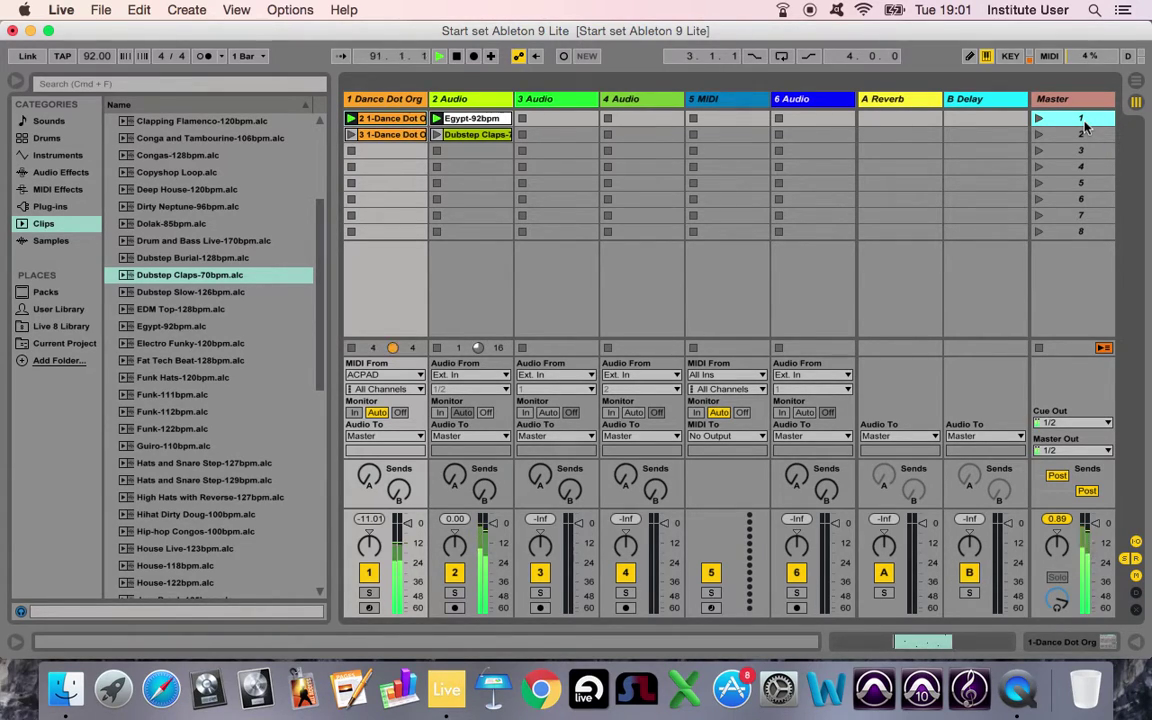
pyautogui.click(1085, 133)
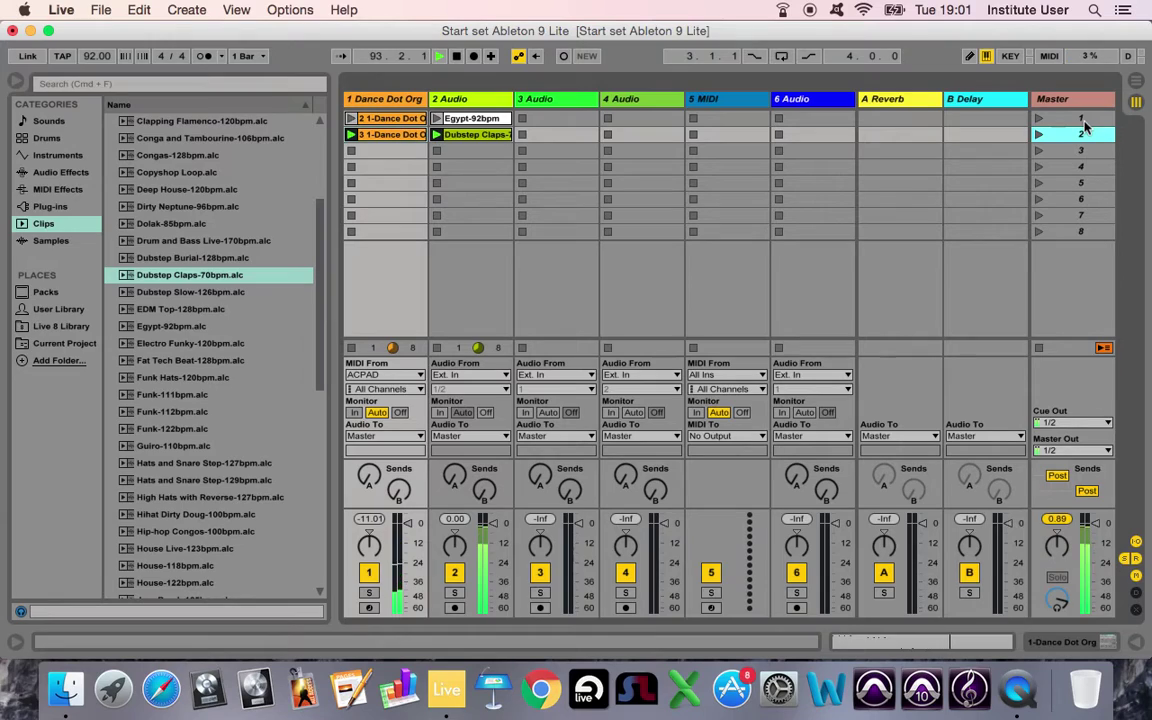
pyautogui.click(1083, 119)
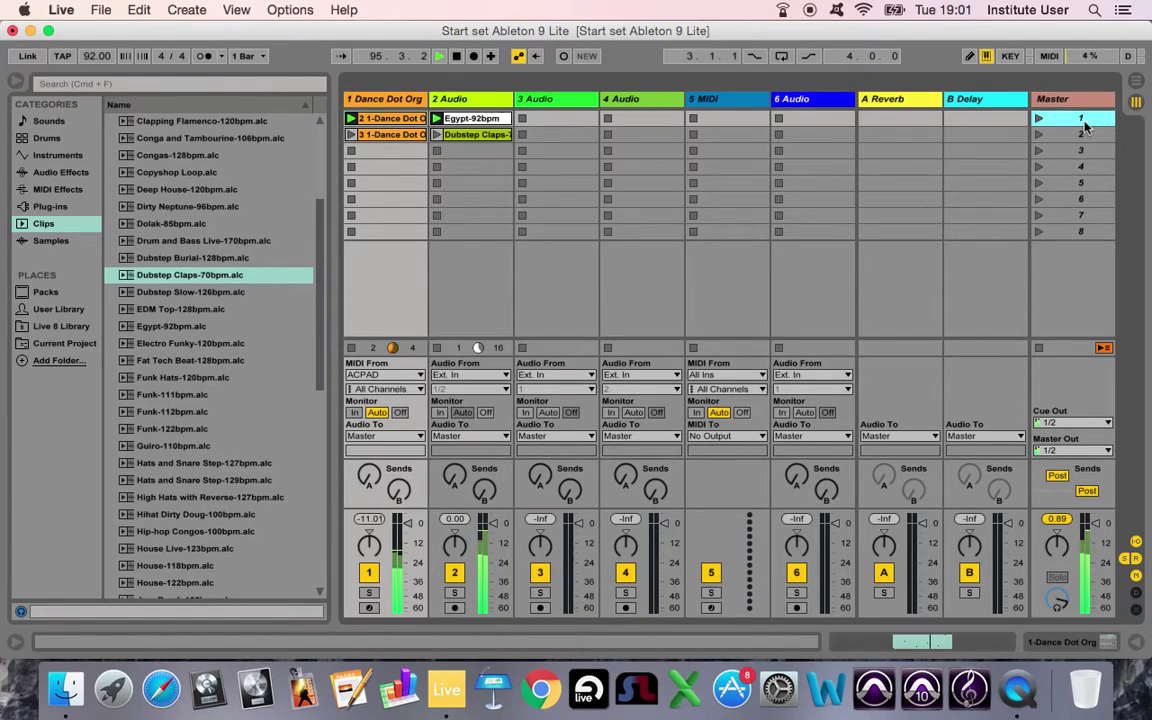
pyautogui.click(1085, 130)
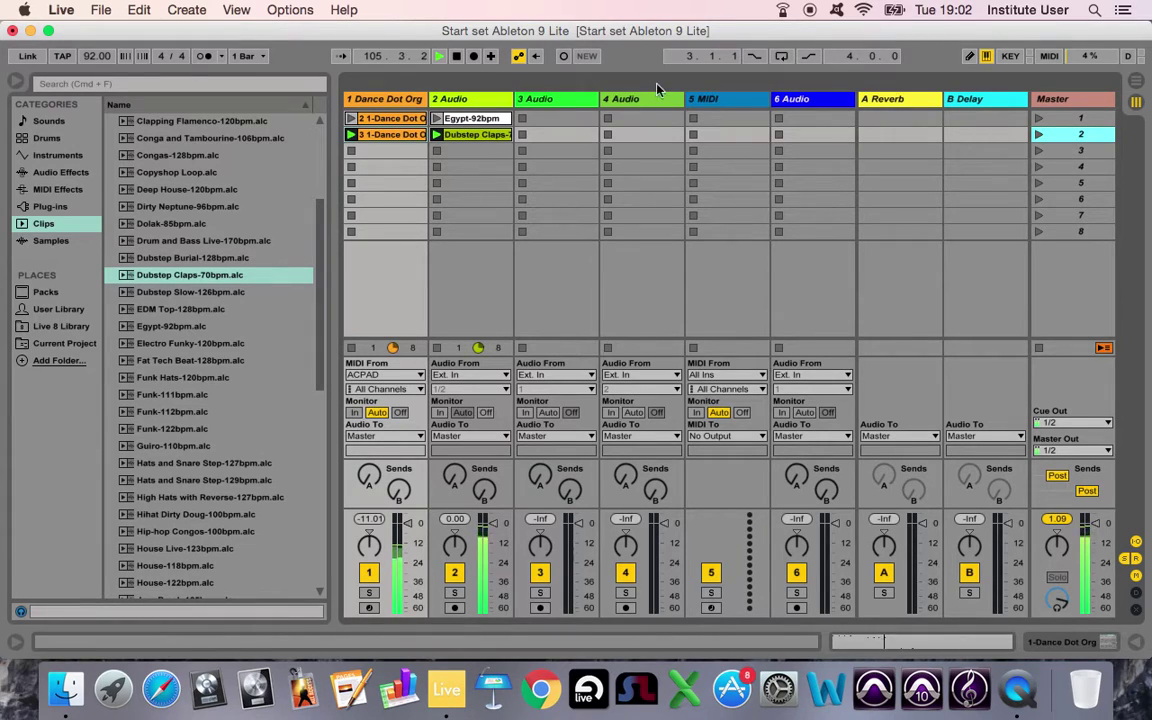
pyautogui.click(461, 58)
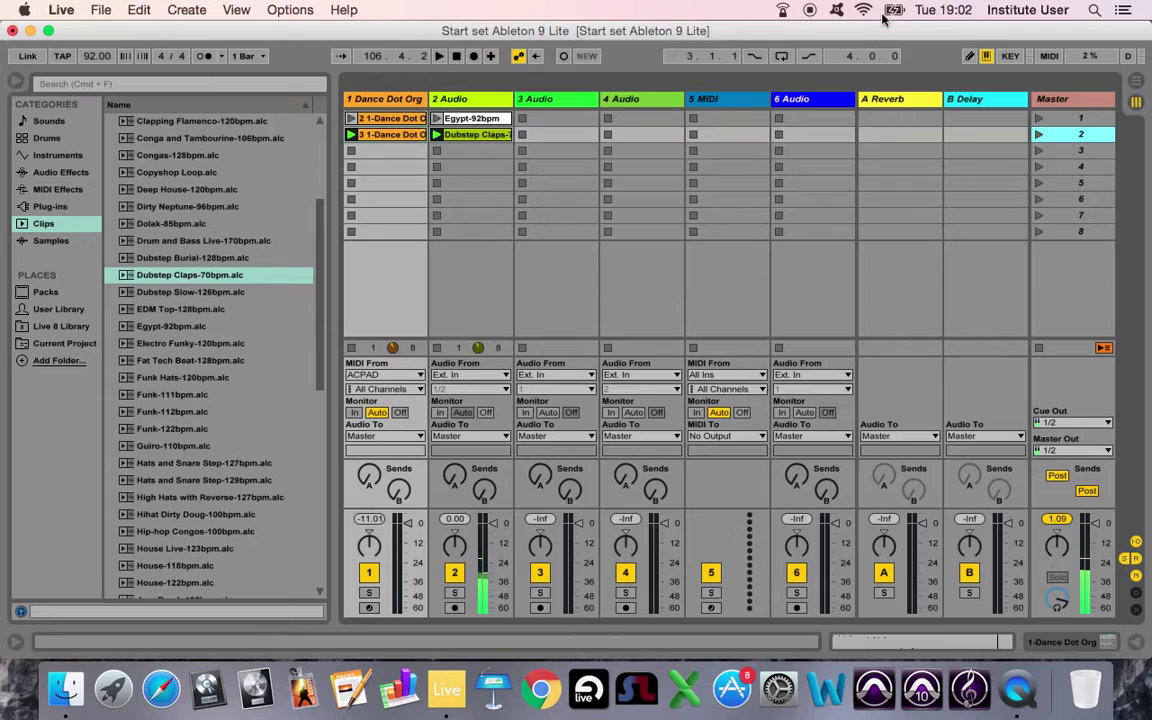
# Re-enable MIDI Map mode to show mappings CC 1–4, and open Live's Preferences.
pyautogui.click(1050, 56)
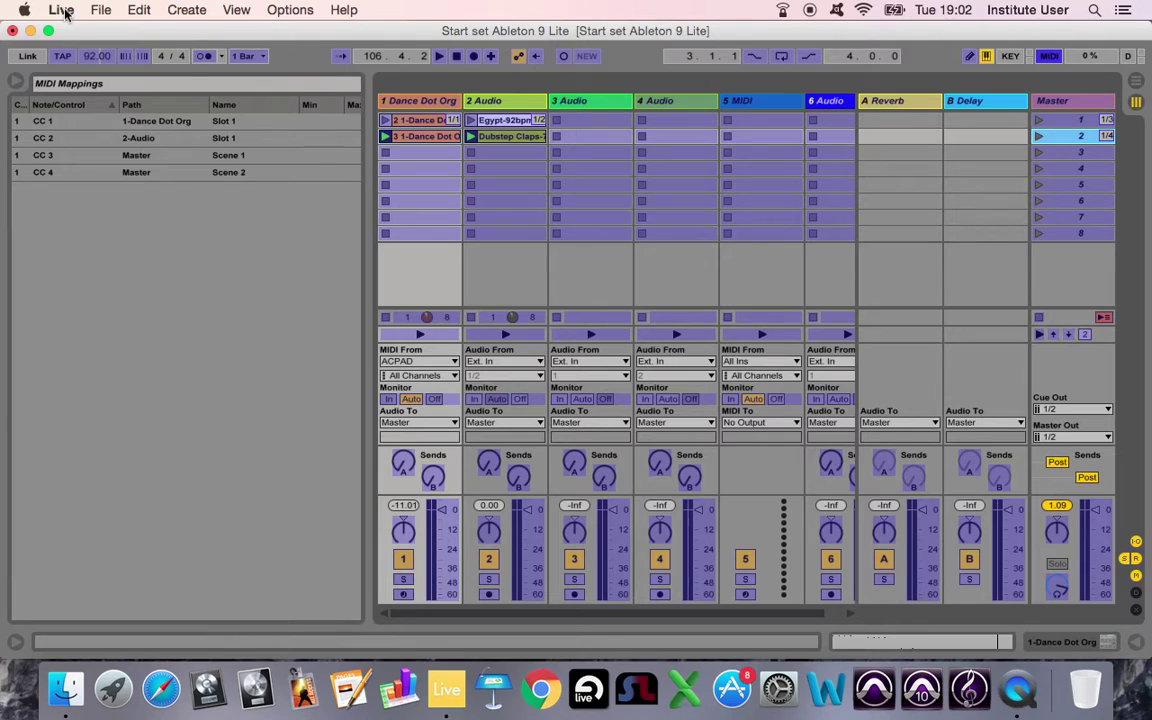
pyautogui.click(65, 14)
pyautogui.click(99, 59)
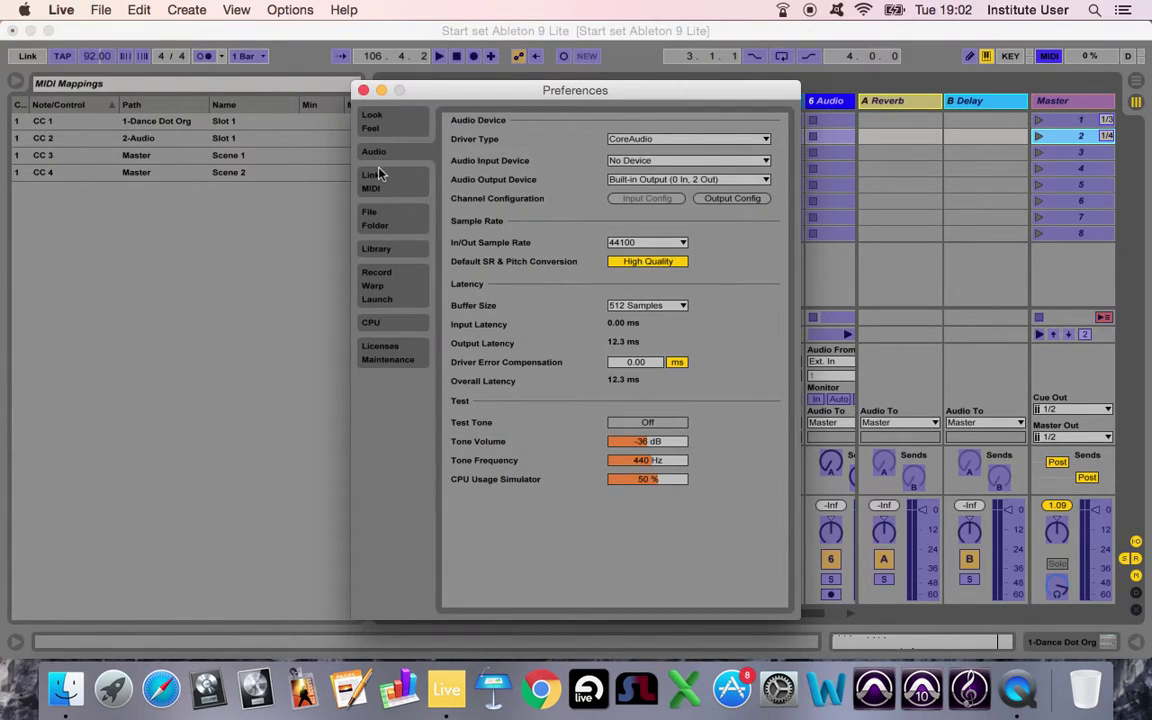
# Save the current set as default from the File/Folder preferences.
pyautogui.click(371, 225)
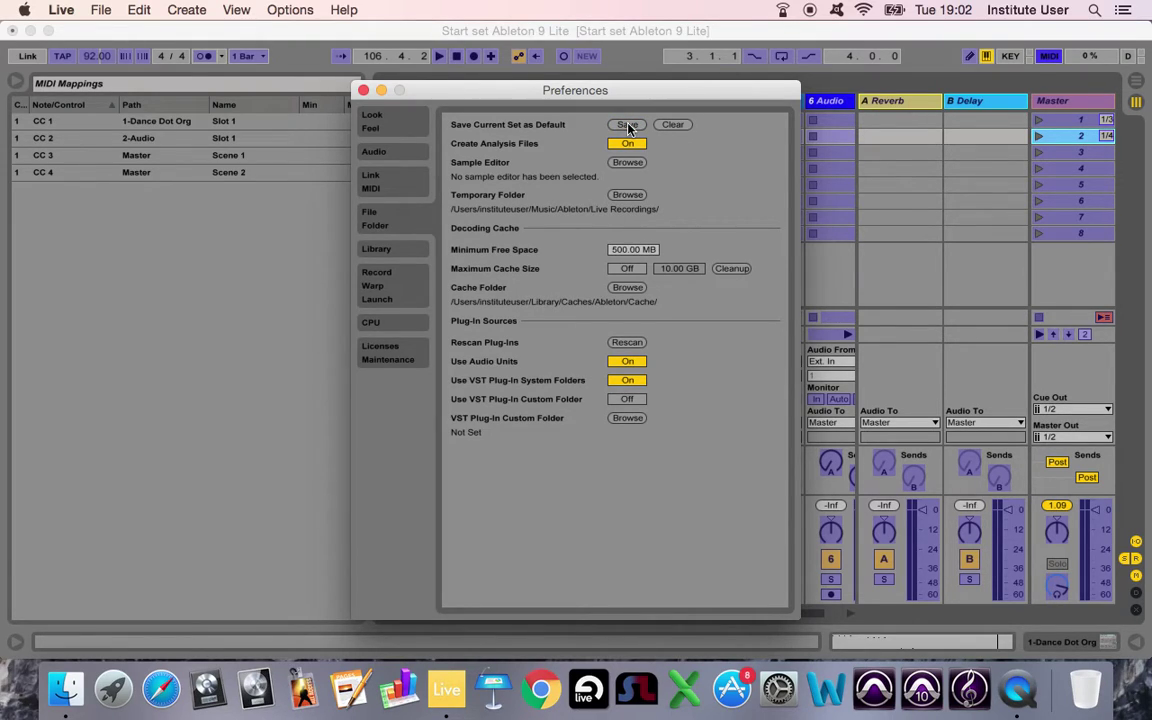
pyautogui.click(363, 90)
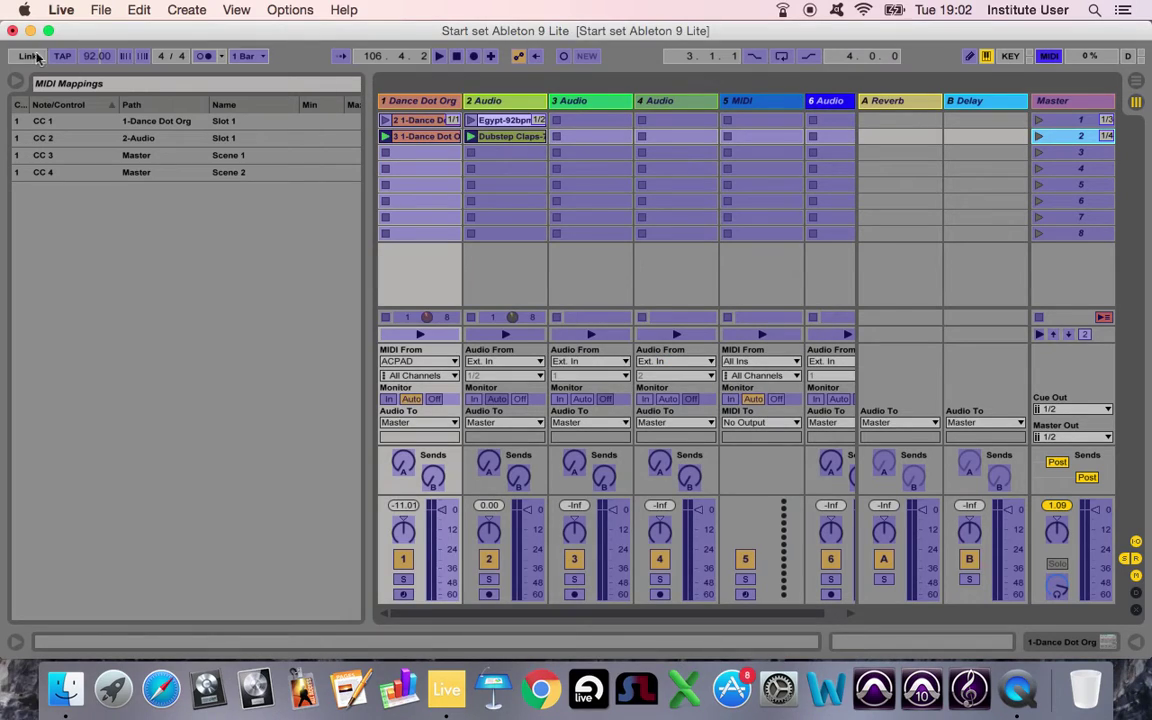